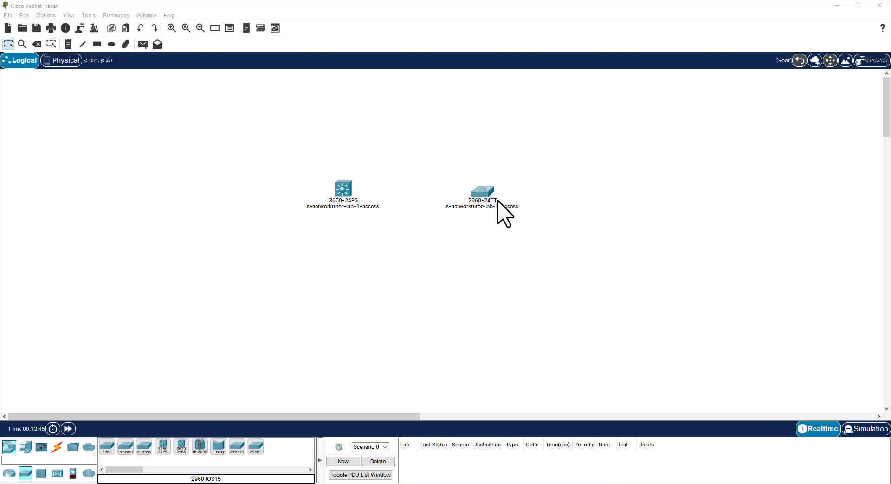
# - Open the 3650-24PS switch's command line in a maximized window and enter privileged mode with "enable"
pyautogui.click(356, 190)
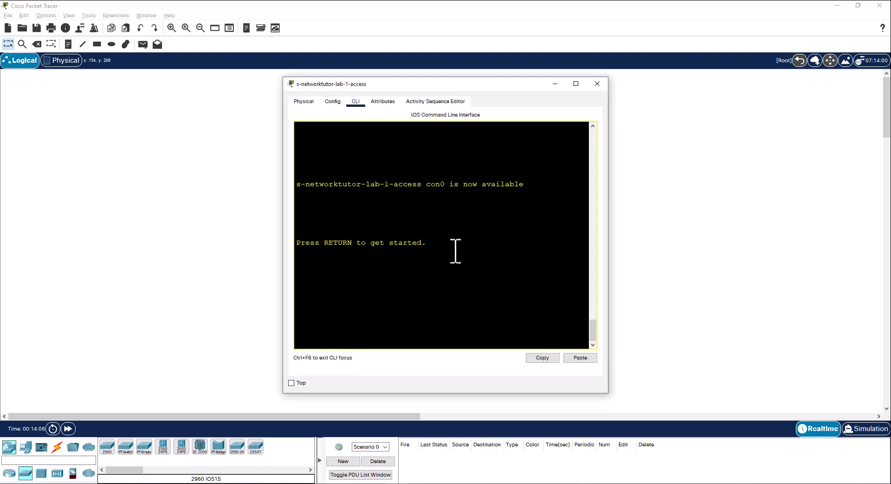
pyautogui.click(576, 84)
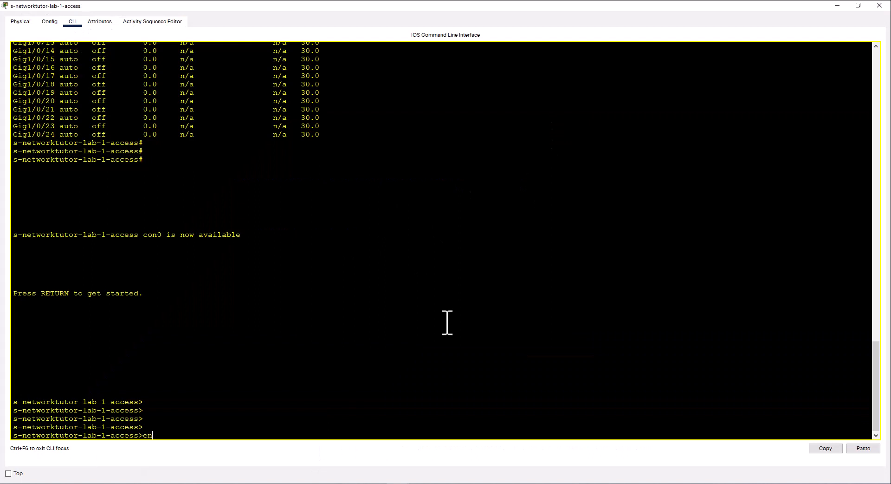
pyautogui.press('Tab')
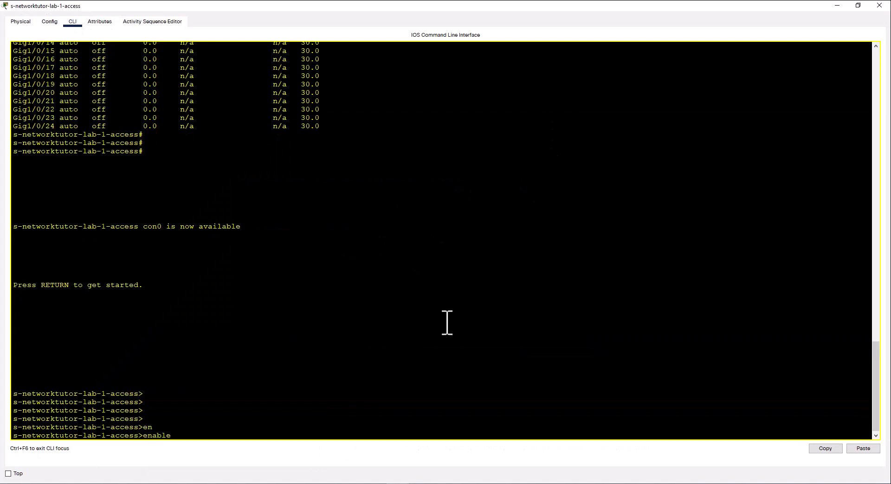
pyautogui.press('Return')
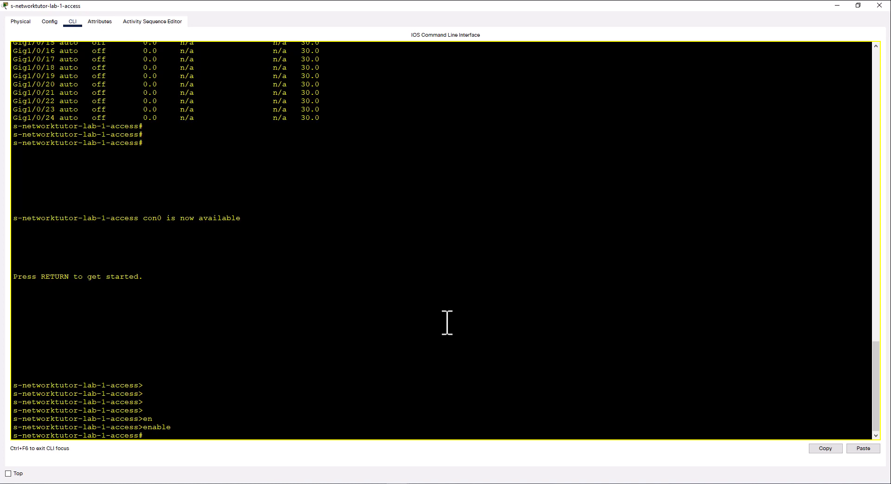
# - Display the switch's PoE status with "sh power inline" and page through to the end of the listing
pyautogui.write('sh pow')
pyautogui.press('Tab')
pyautogui.press('Return')
pyautogui.write('sh poi')
pyautogui.press('Tab')
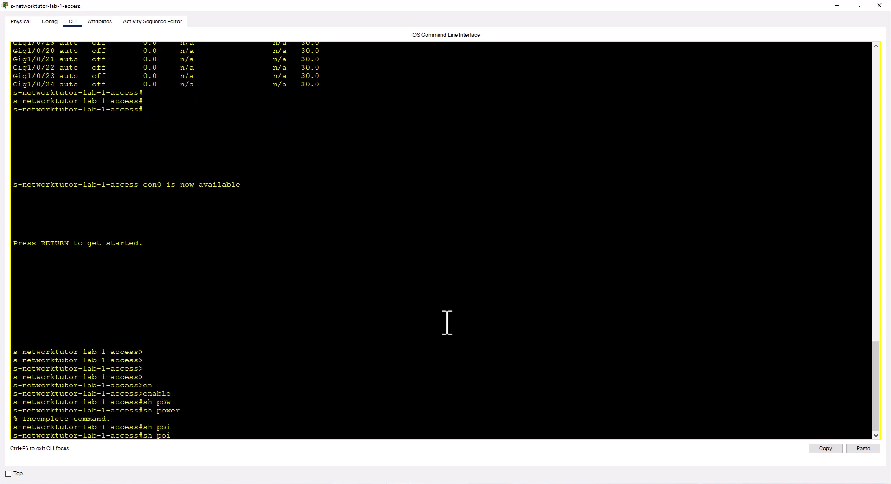
pyautogui.press('BackSpace')
pyautogui.press('Tab')
pyautogui.write('w')
pyautogui.press('Tab')
pyautogui.write('in')
pyautogui.press('Tab')
pyautogui.press('Return')
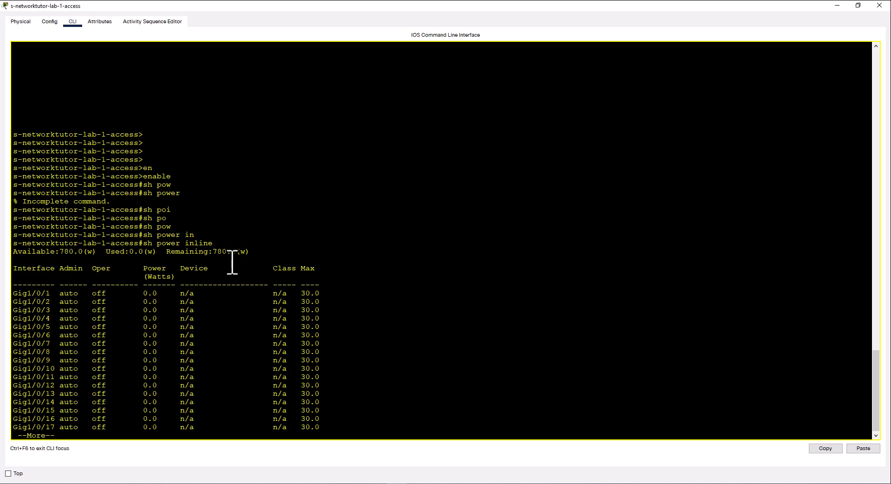
pyautogui.press('Return')
pyautogui.press('Return')
pyautogui.press('Return')
pyautogui.press('Return')
pyautogui.press('Return')
pyautogui.press('Return')
pyautogui.press('Return')
pyautogui.press('Return')
pyautogui.press('Return')
pyautogui.press('Return')
pyautogui.press('Return')
pyautogui.press('Return')
pyautogui.press('Return')
pyautogui.press('Return')
pyautogui.press('Return')
pyautogui.press('Return')
pyautogui.press('Return')
pyautogui.press('Return')
pyautogui.press('Return')
pyautogui.press('Return')
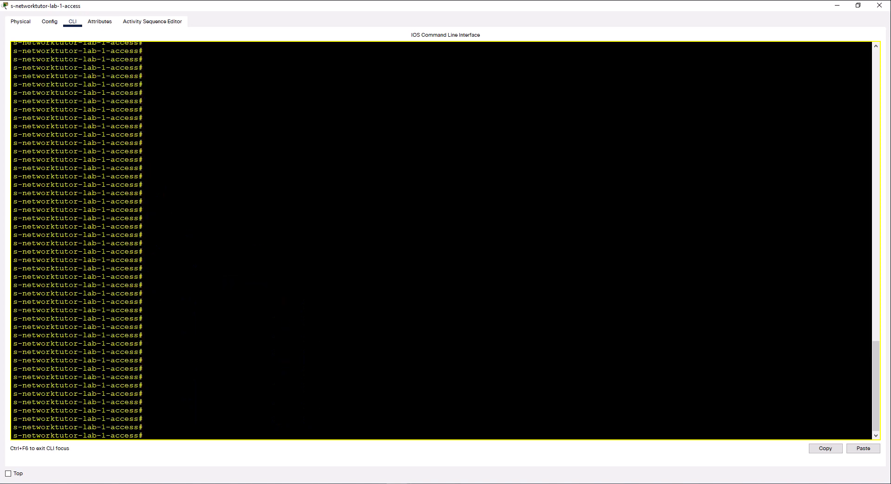
# - Inspect the power supplies in the switch's physical device view, and check them with "sh environment power" in the CLI
pyautogui.click(21, 21)
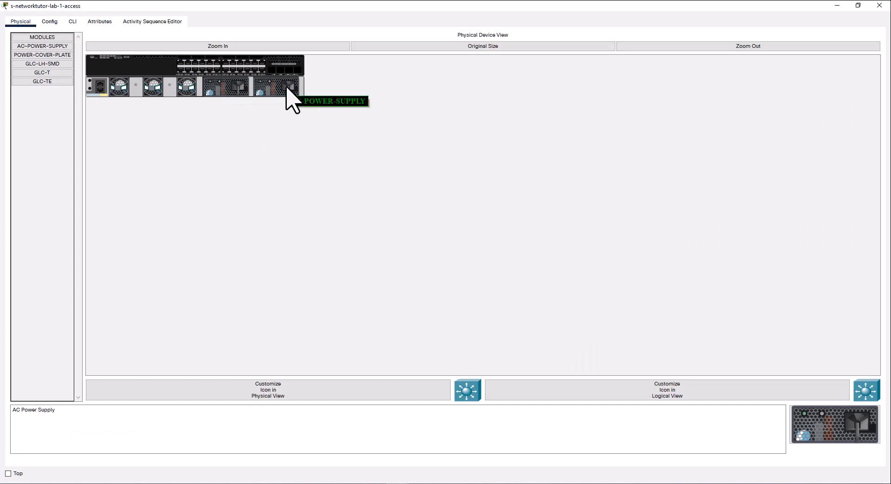
pyautogui.click(73, 22)
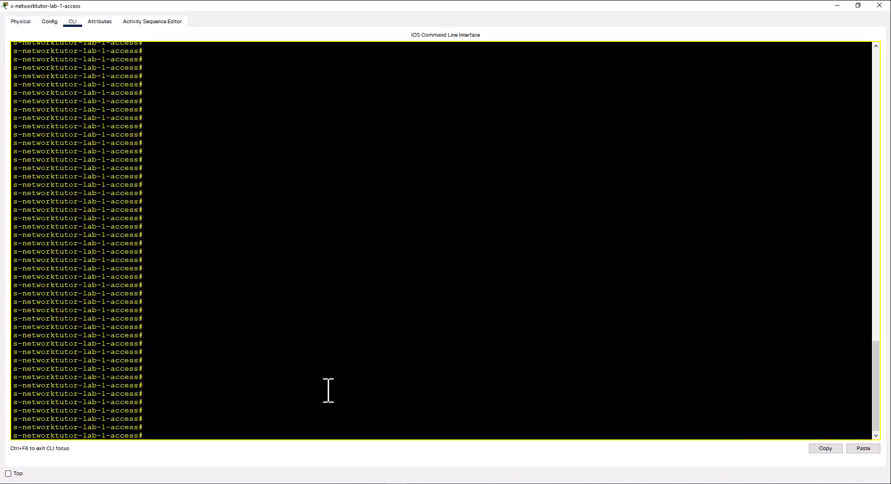
pyautogui.click(320, 370)
pyautogui.write('sh en')
pyautogui.press('Tab')
pyautogui.write('po')
pyautogui.press('Tab')
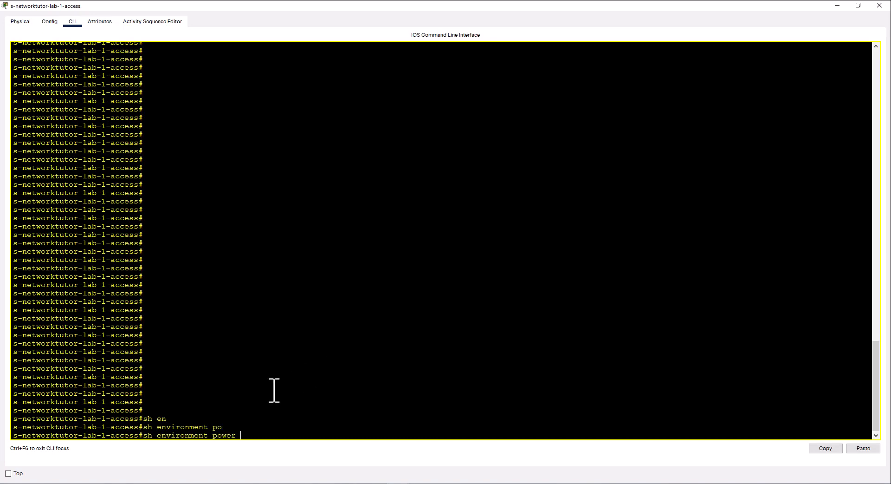
pyautogui.press('Return')
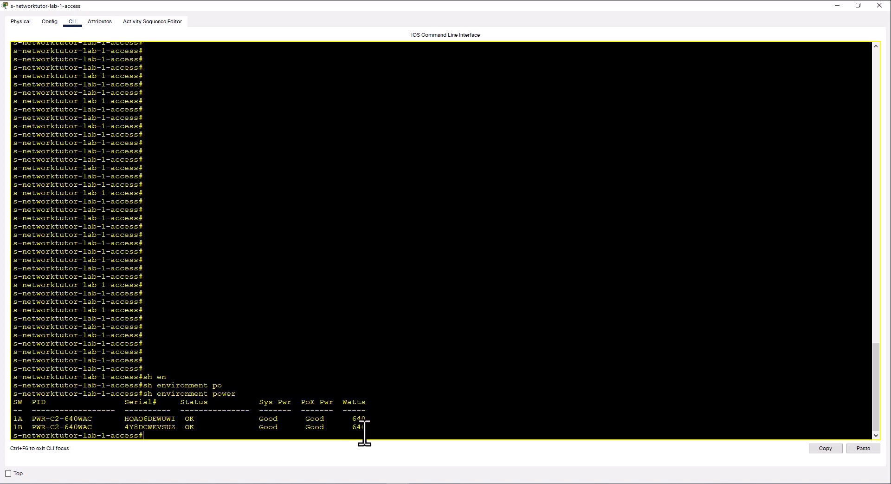
pyautogui.press('Up')
pyautogui.press('BackSpace')
pyautogui.press('BackSpace')
pyautogui.press('BackSpace')
pyautogui.press('BackSpace')
pyautogui.press('BackSpace')
pyautogui.write('all')
# - Review the PoE power budget again with "sh power inline", then close the switch's window
pyautogui.press('Up')
pyautogui.press('Return')
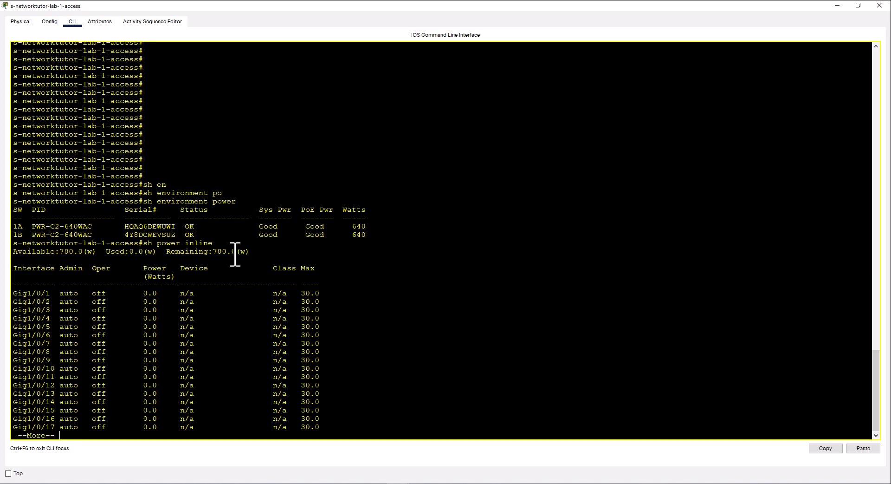
pyautogui.press('Return')
pyautogui.press('Return')
pyautogui.press('Return')
pyautogui.press('Return')
pyautogui.press('Return')
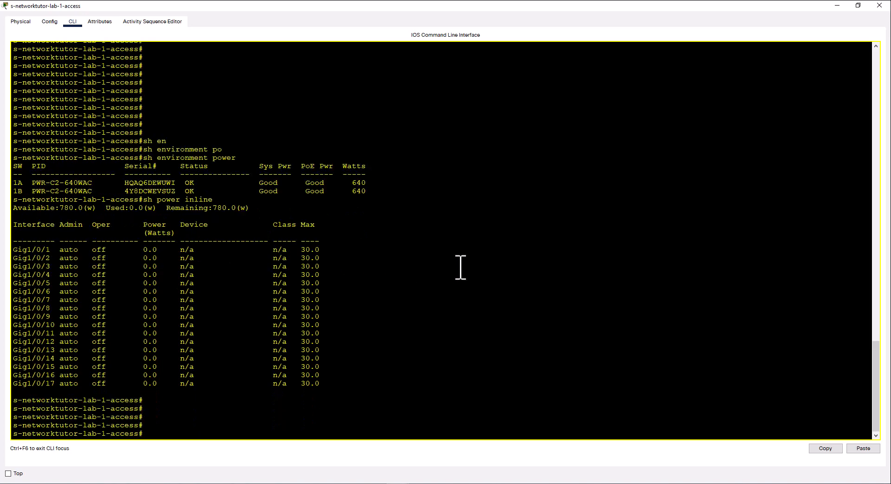
pyautogui.click(879, 5)
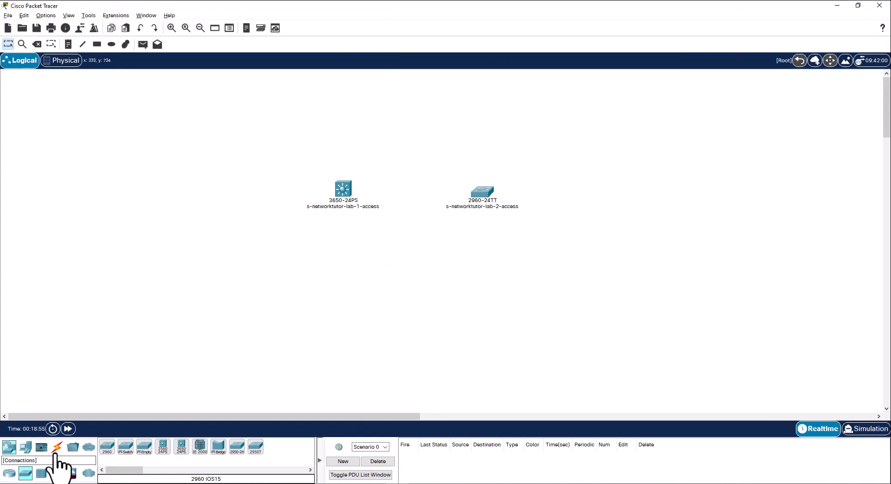
# - Add a 7960 IP phone beside the 3650-24PS switch and connect the two using the automatic connection type
pyautogui.click(26, 447)
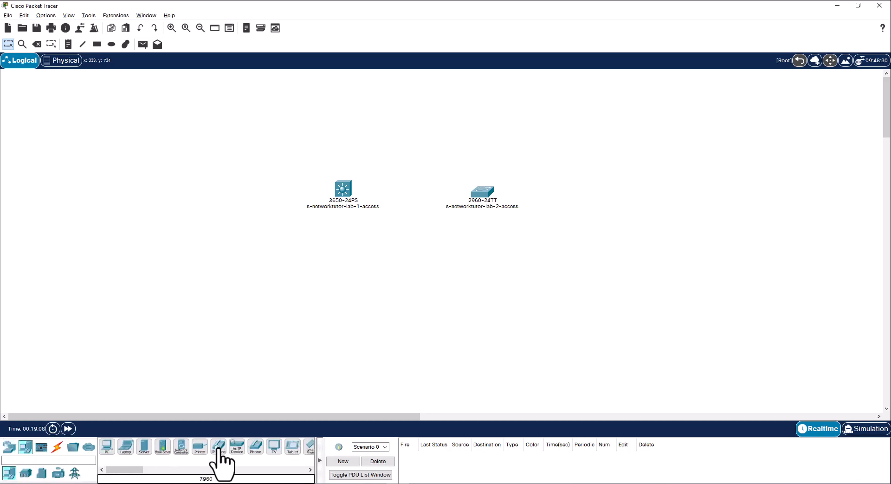
pyautogui.moveTo(218, 449); pyautogui.dragTo(264, 169)
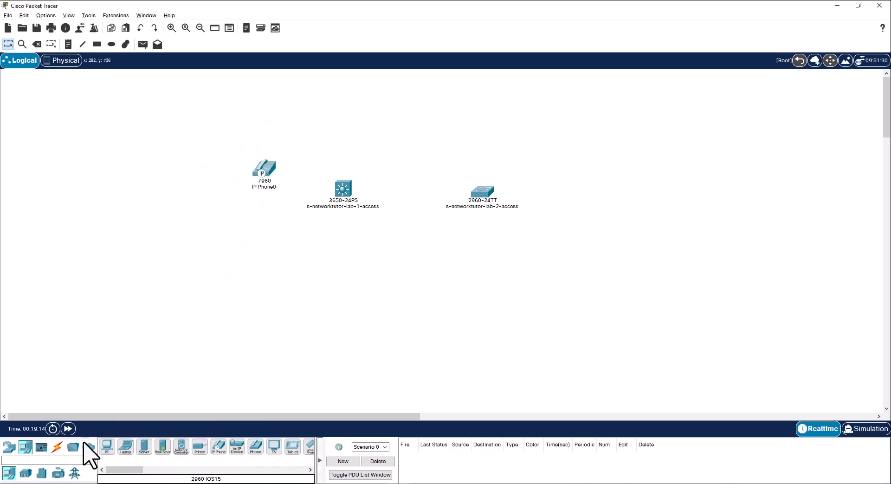
pyautogui.click(57, 446)
pyautogui.click(107, 447)
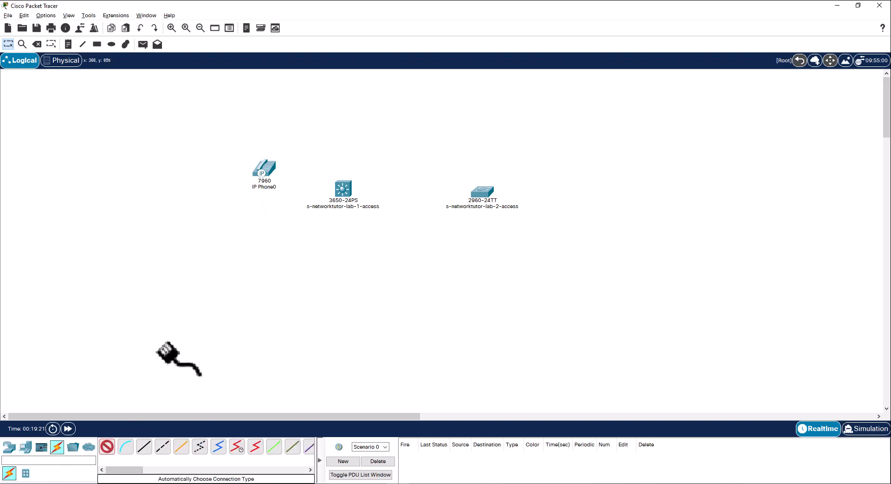
pyautogui.click(261, 167)
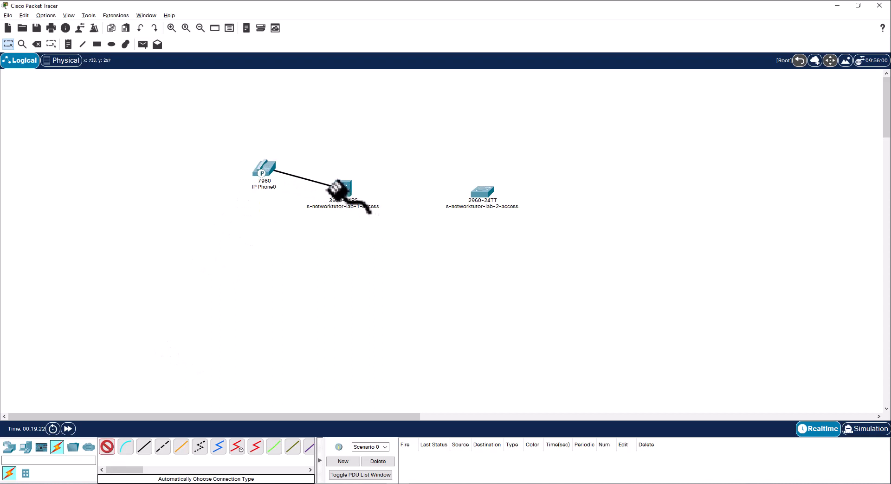
pyautogui.click(334, 185)
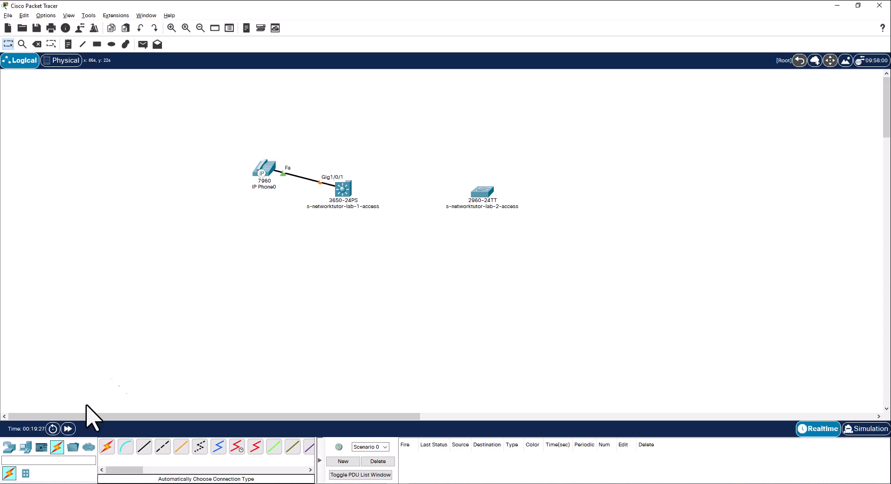
# - Fast-forward the simulation time and check the 3650-24PS switch's ports with "sh int status", leaving the listing early
pyautogui.click(69, 429)
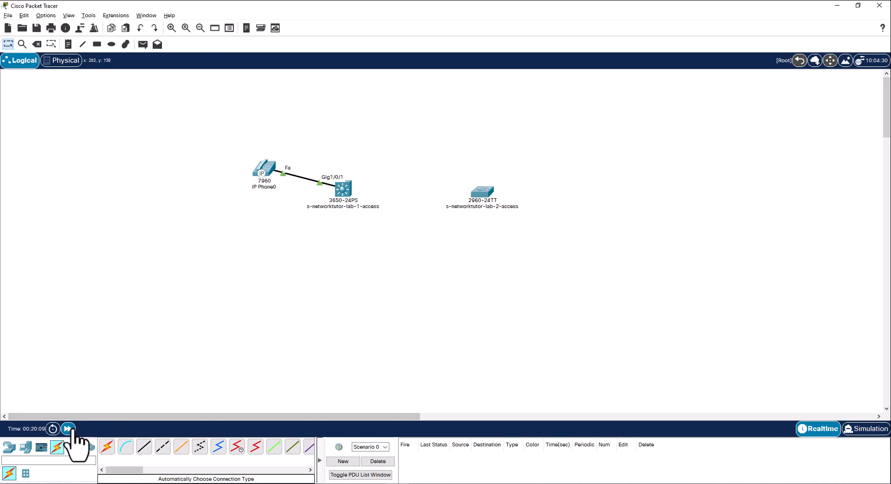
pyautogui.click(69, 429)
pyautogui.click(343, 190)
pyautogui.click(576, 84)
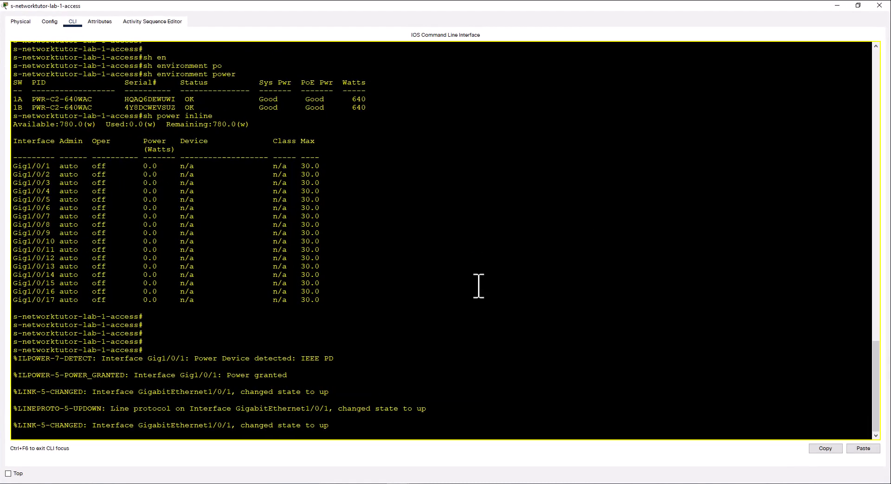
pyautogui.press('Return')
pyautogui.press('Return')
pyautogui.press('Return')
pyautogui.write('sh int')
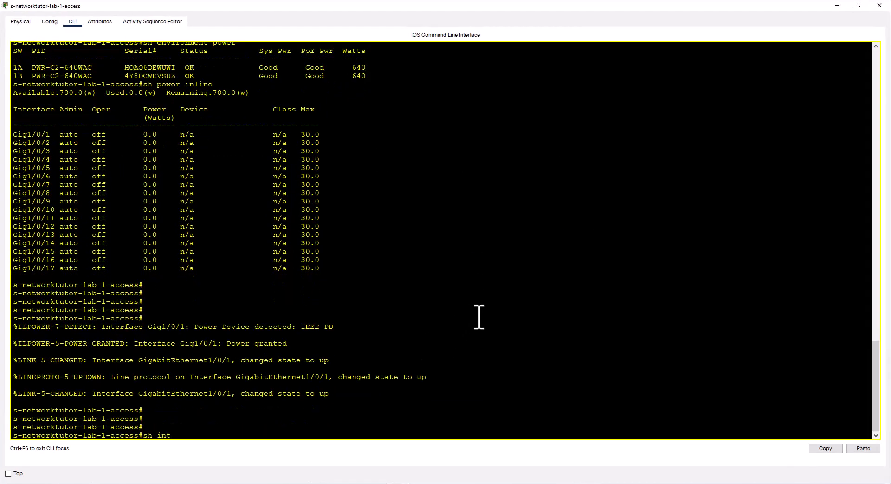
pyautogui.write(' status')
pyautogui.press('Return')
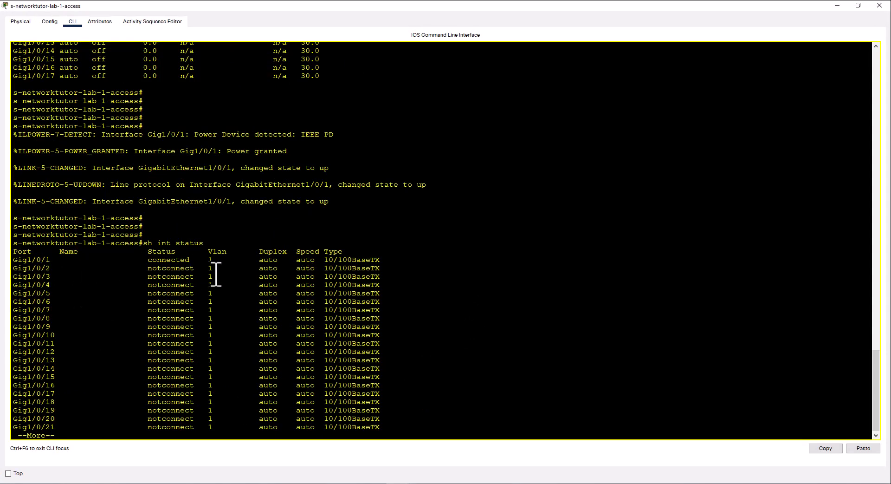
pyautogui.write('q')
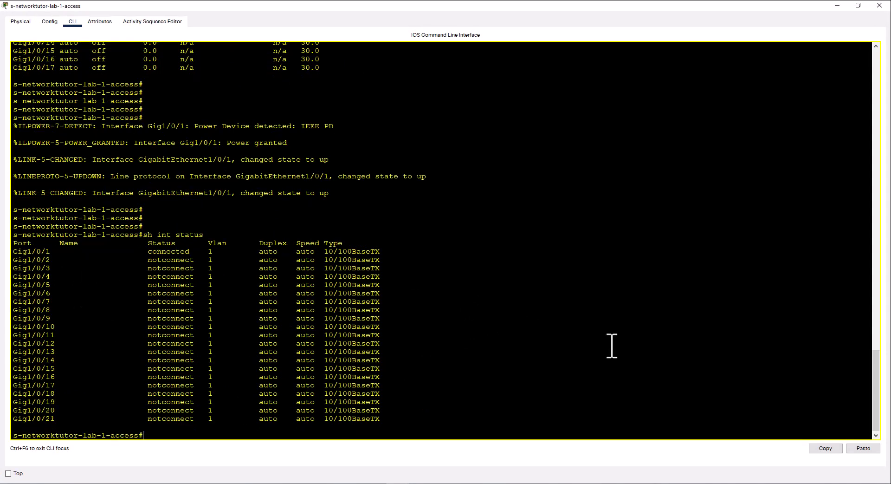
# - Check the PoE draw on the phone's port with "sh power inline" and quit the listing
pyautogui.write('shpo')
pyautogui.press('Tab')
pyautogui.write('w')
pyautogui.press('Tab')
pyautogui.write('in')
pyautogui.press('Tab')
pyautogui.press('Return')
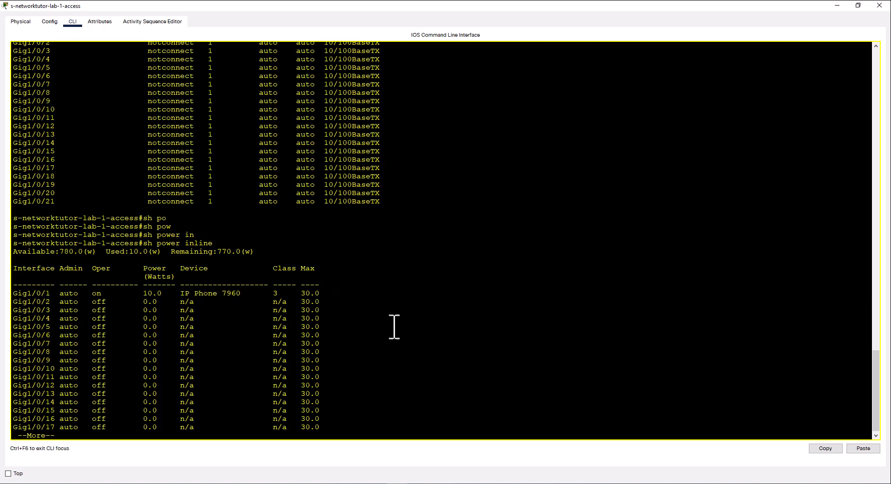
pyautogui.press('q')
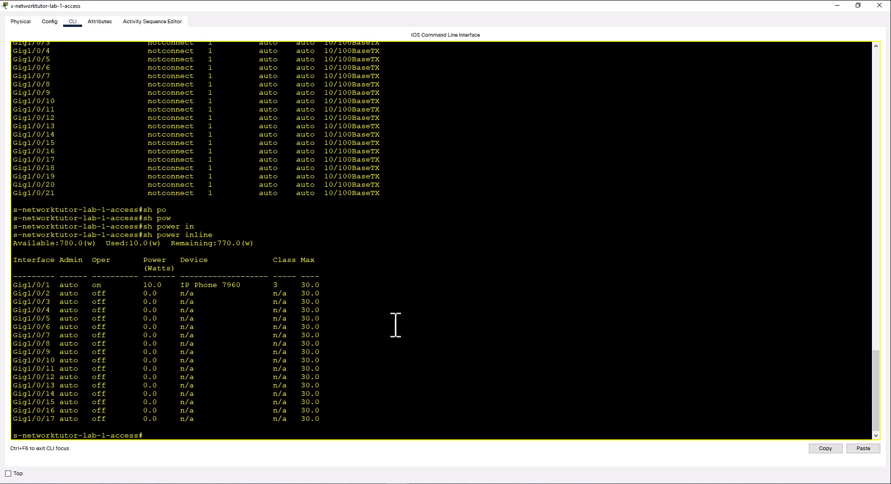
# - List the switch's directly connected Cisco devices with "sh cdp neighbors"
pyautogui.write('sh cdp nei')
pyautogui.press('Tab')
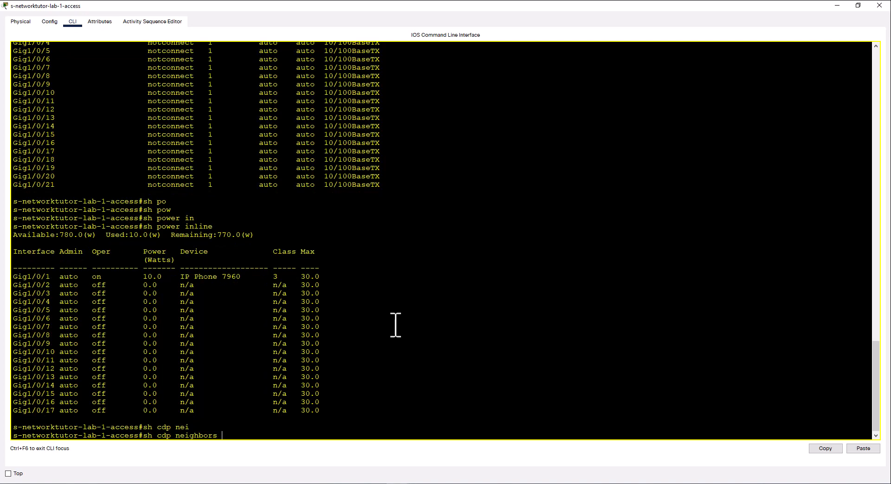
pyautogui.press('Return')
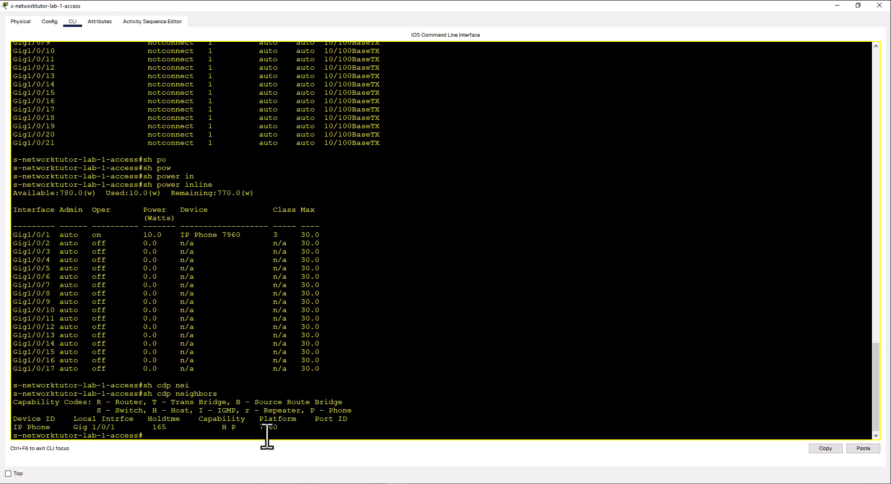
pyautogui.press('Return')
pyautogui.press('Return')
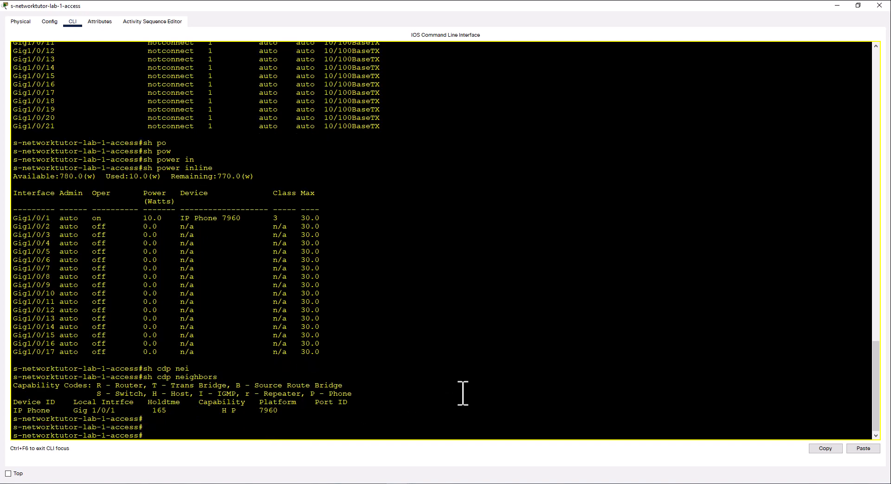
# - Show the connected phone's full CDP information with "sh cdp neighbors detail" and close the switch's window
pyautogui.write('sh ')
pyautogui.write('cd')
pyautogui.write('p ne')
pyautogui.press('Tab')
pyautogui.press('Tab')
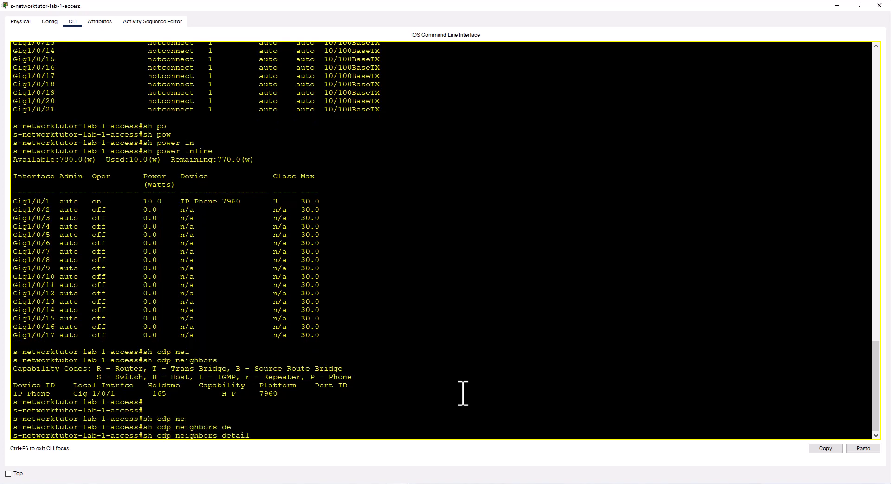
pyautogui.press('Return')
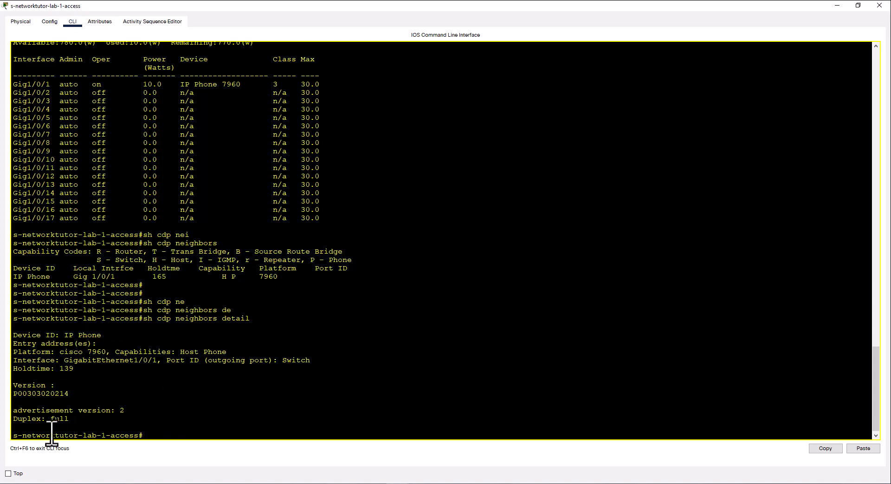
pyautogui.click(601, 271)
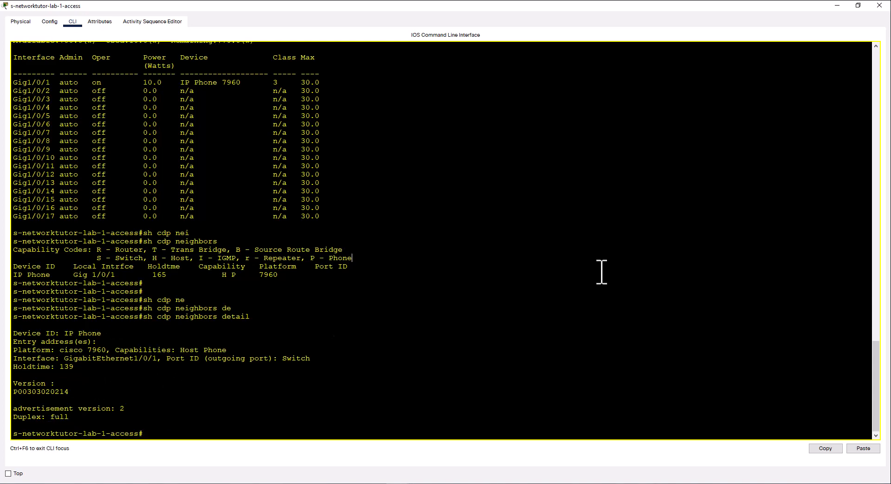
pyautogui.click(879, 6)
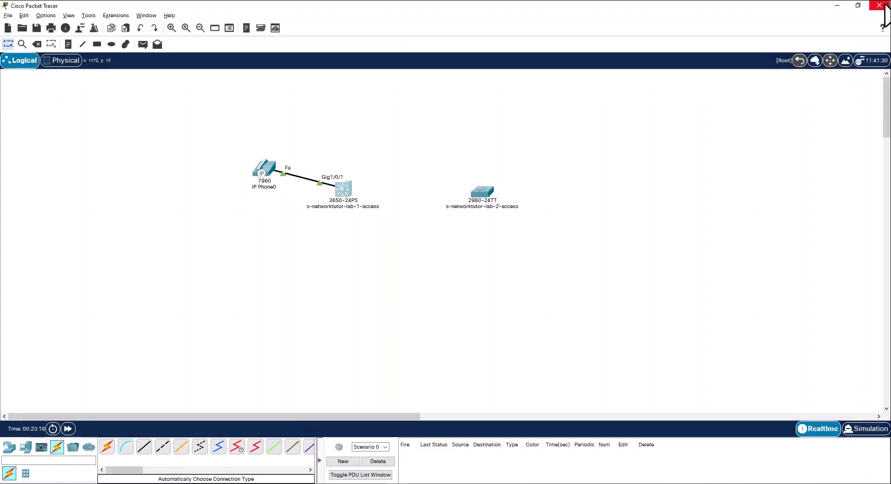
# - Open the 7960 IP phone's physical device view and plug the IP_PHONE_POWER_ADAPTER into its power port
pyautogui.click(266, 169)
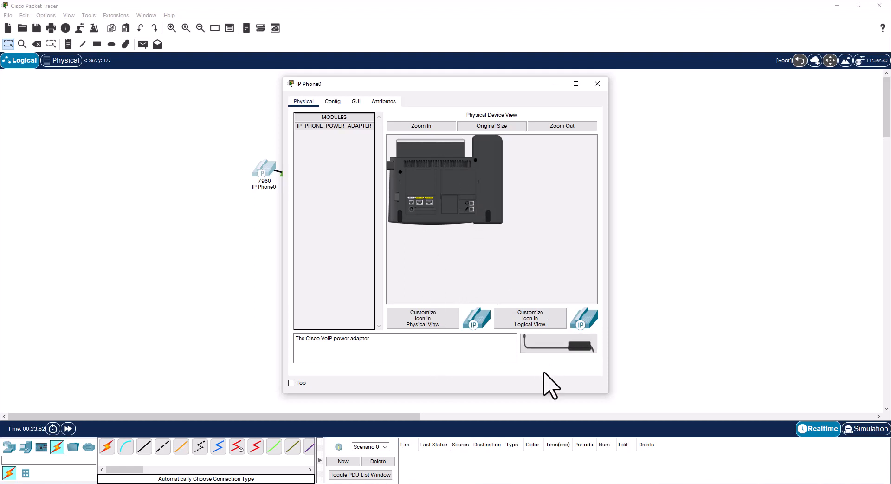
pyautogui.moveTo(563, 346); pyautogui.dragTo(415, 214)
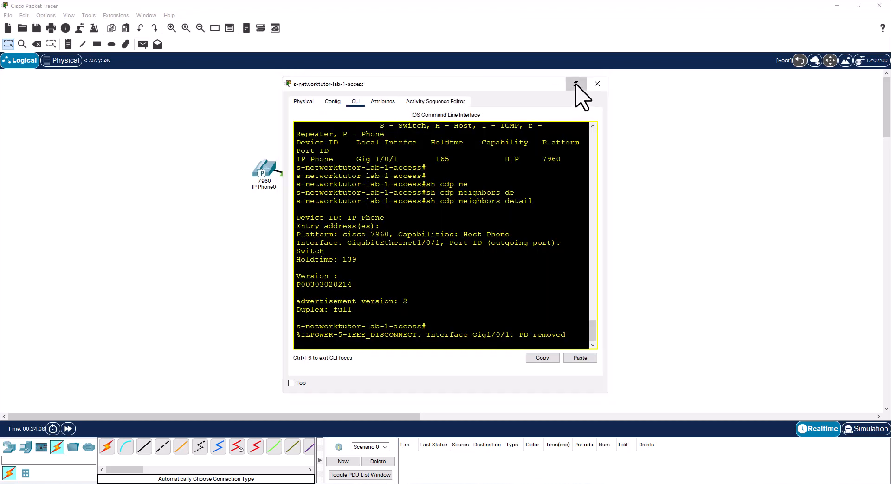
# - In global configuration mode on the 3650 switch, shut down interface g1/0/1
pyautogui.click(576, 84)
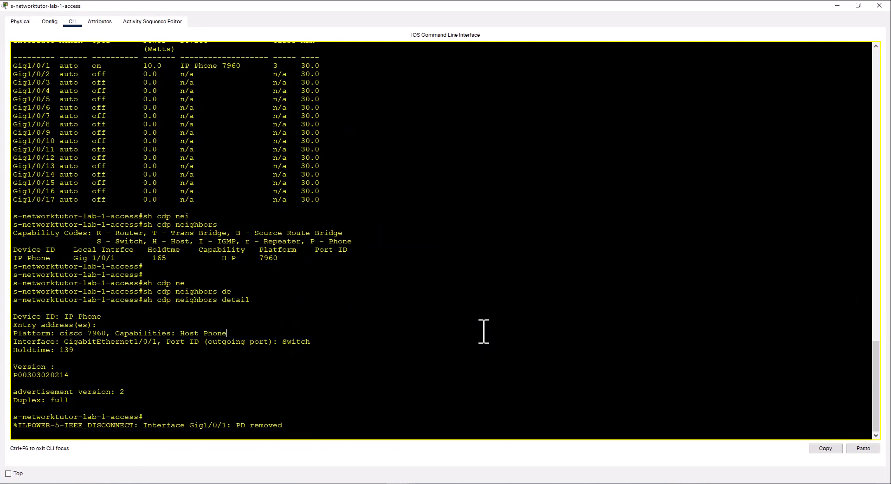
pyautogui.press('Return')
pyautogui.write('conf t')
pyautogui.press('Return')
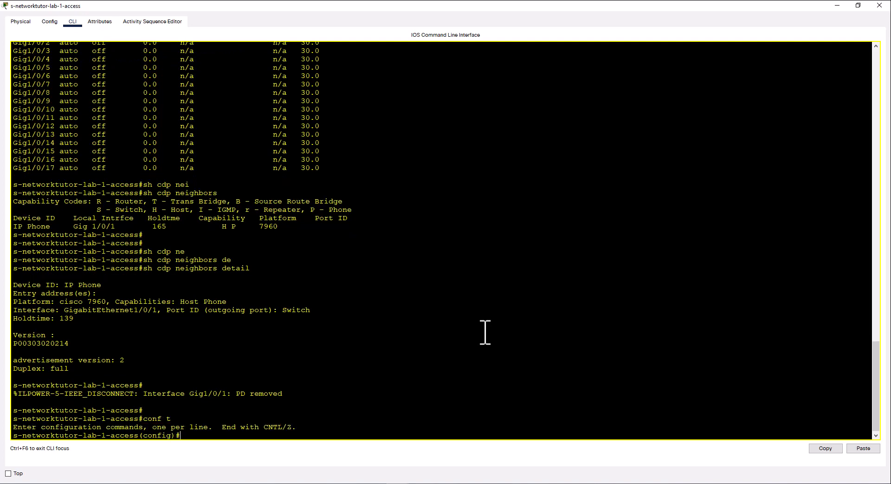
pyautogui.write('int g1/0/1')
pyautogui.press('Return')
pyautogui.write('shutr')
pyautogui.press('Return')
pyautogui.write('shut')
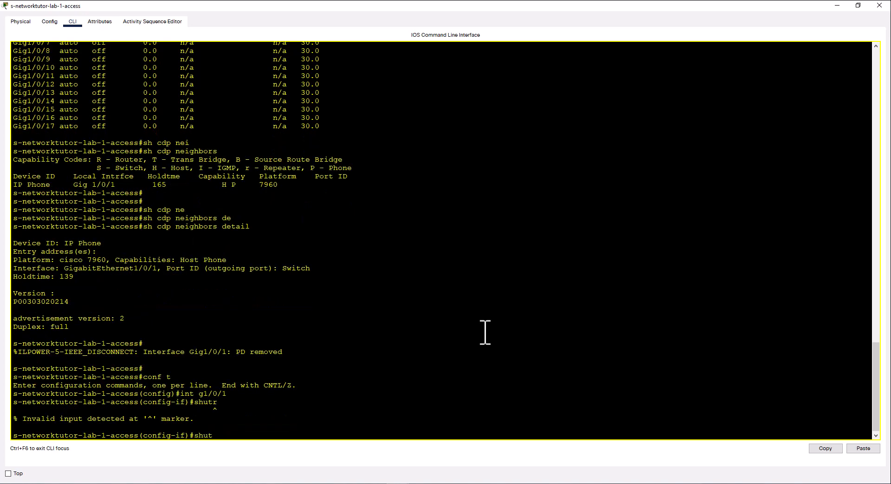
pyautogui.press('Return')
# - Re-enable interface g1/0/1 with "no shut" and return to privileged EXEC mode
pyautogui.write('no shut')
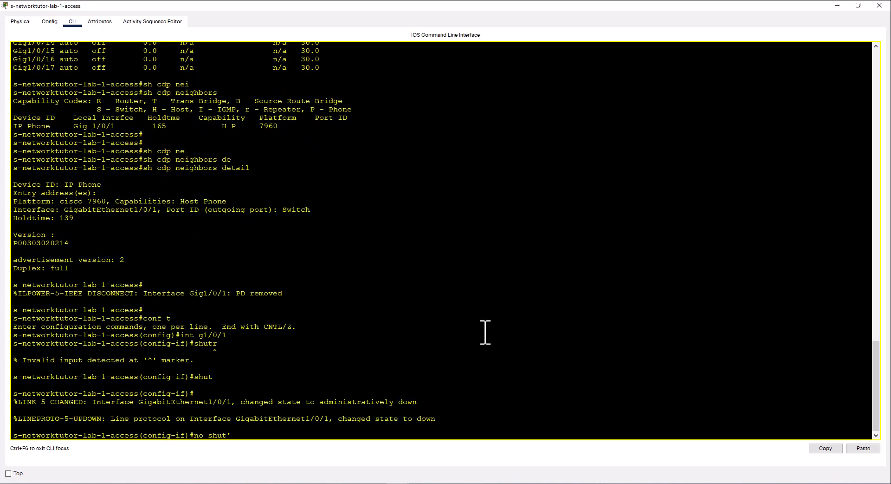
pyautogui.press('Return')
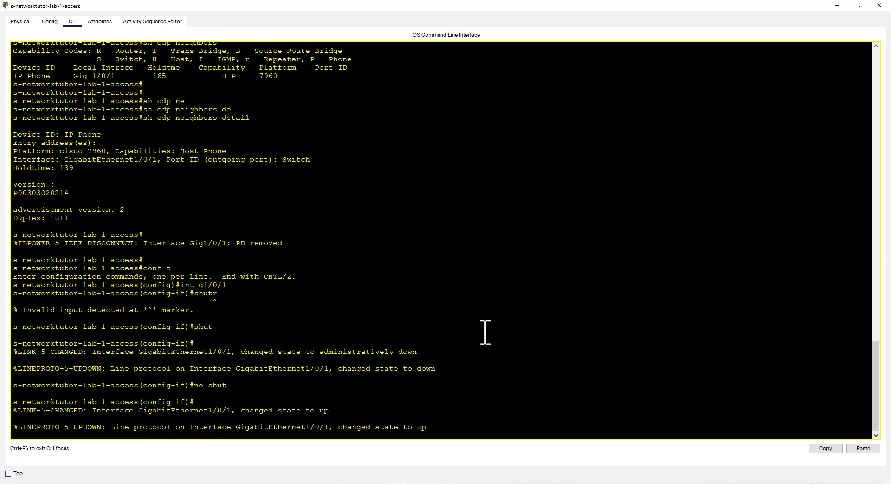
pyautogui.write('end')
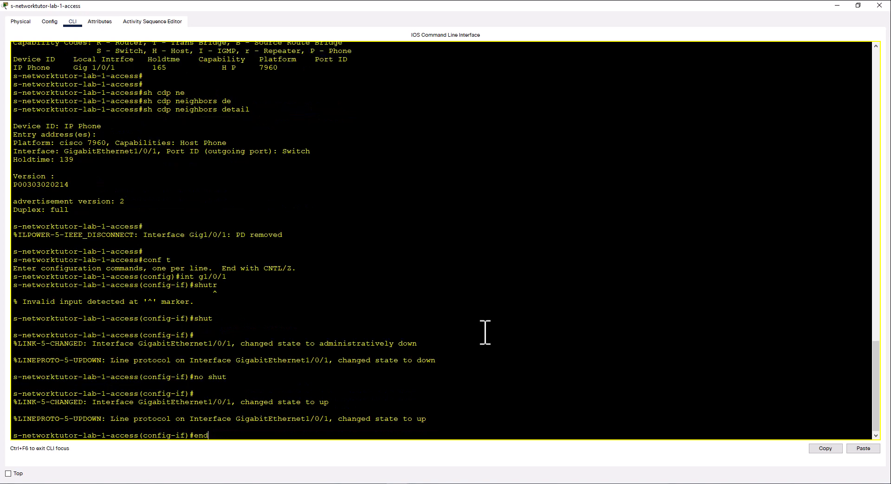
pyautogui.press('Return')
pyautogui.press('Return')
pyautogui.press('Return')
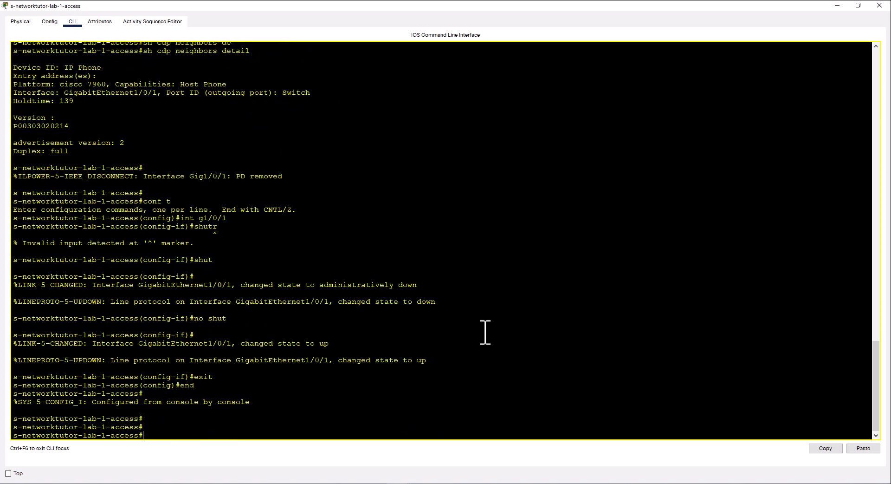
# - Check the connection status of the 3650 switch's ports with "sh int status" and quit the listing
pyautogui.write('sh int status')
pyautogui.press('Return')
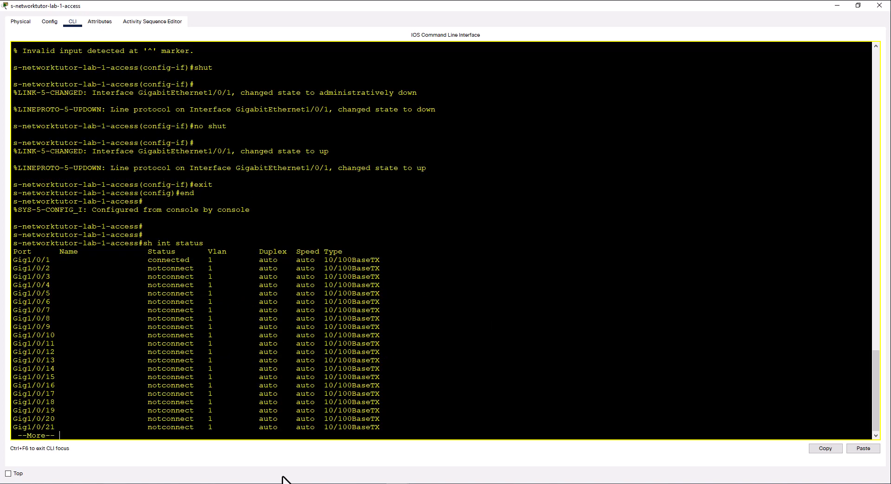
pyautogui.press('q')
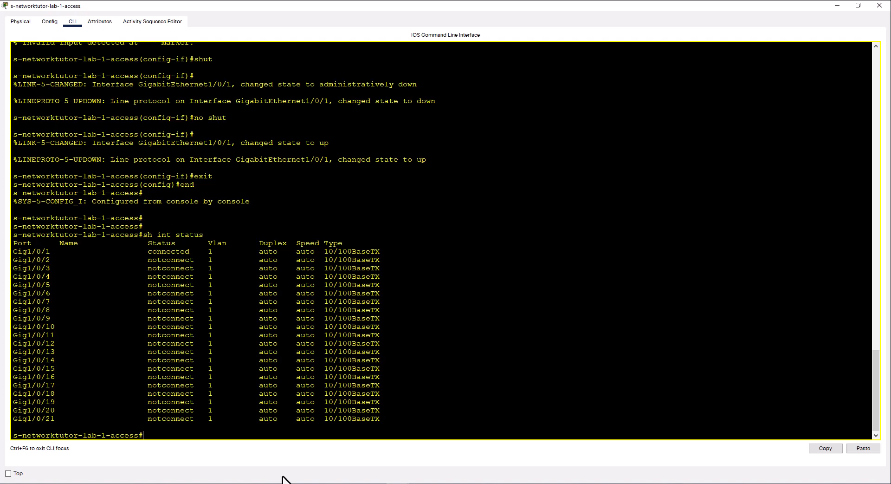
# - List the PoE usage of the 3650 switch's ports with "sh power inline"
pyautogui.write('sh pow')
pyautogui.press('Tab')
pyautogui.write('ion')
pyautogui.press('Tab')
pyautogui.press('BackSpace')
pyautogui.press('BackSpace')
pyautogui.write('in')
pyautogui.press('Tab')
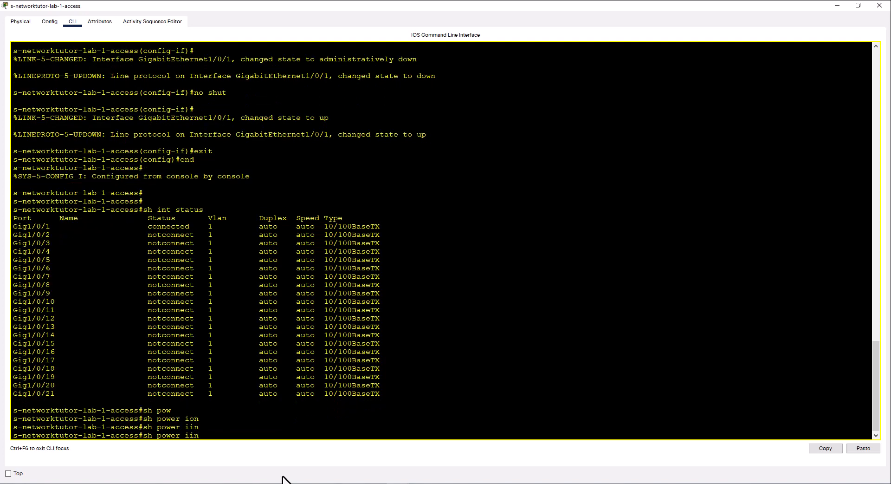
pyautogui.press('BackSpace')
pyautogui.press('BackSpace')
pyautogui.press('BackSpace')
pyautogui.write('inli')
pyautogui.press('Tab')
pyautogui.write('ne')
pyautogui.press('Return')
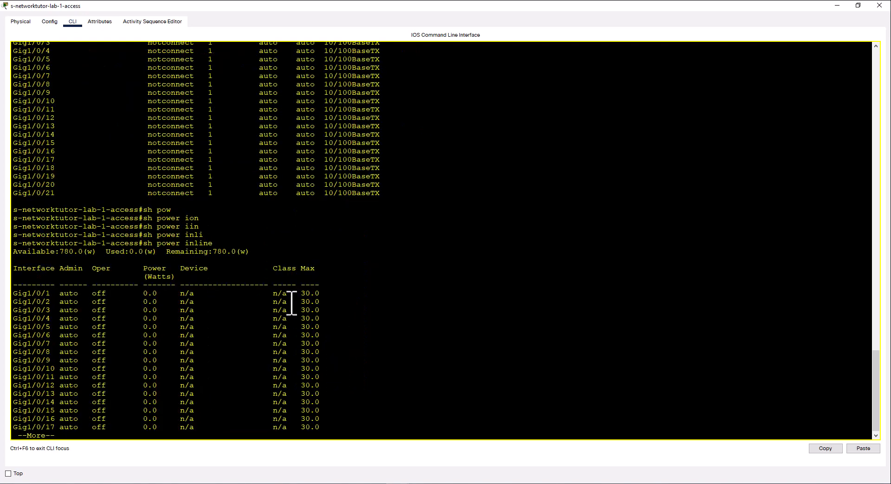
# - Highlight the Gig1/0/1 row in the power listing, then quit the listing and close the switch's window
pyautogui.moveTo(14, 292); pyautogui.dragTo(327, 293)
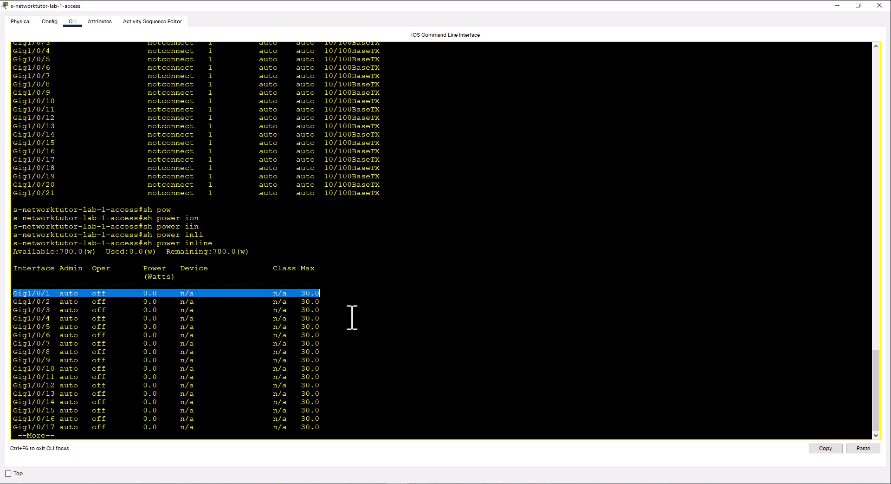
pyautogui.press('q')
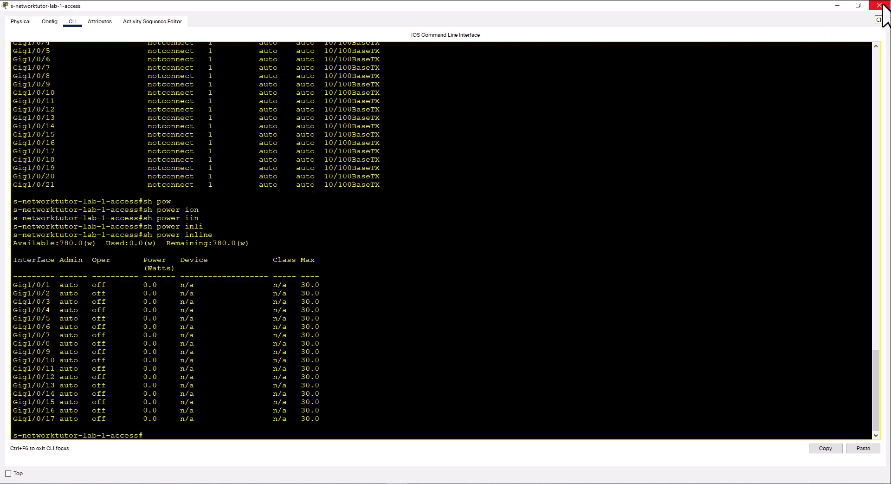
pyautogui.click(879, 5)
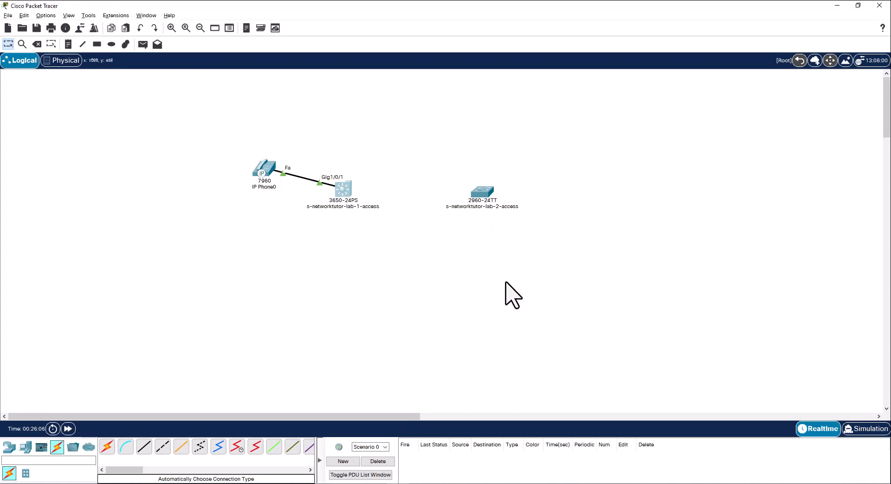
# - Open the 2960 switch's command line and try to query its PoE status with "sh power inline"
pyautogui.click(476, 206)
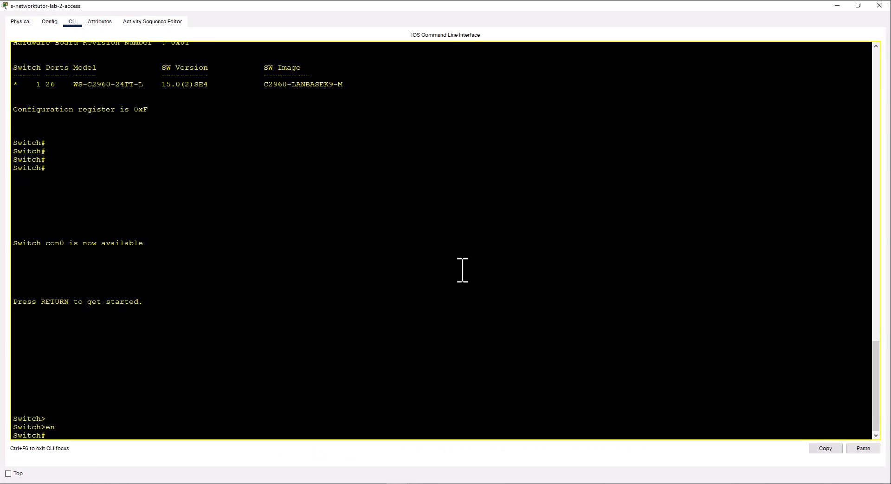
pyautogui.write('sh powe')
pyautogui.press('Tab')
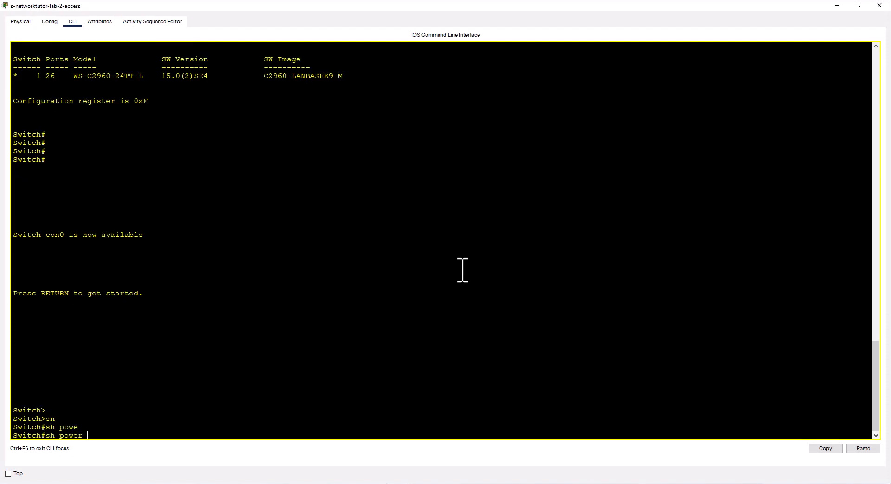
pyautogui.write('inline')
pyautogui.press('Return')
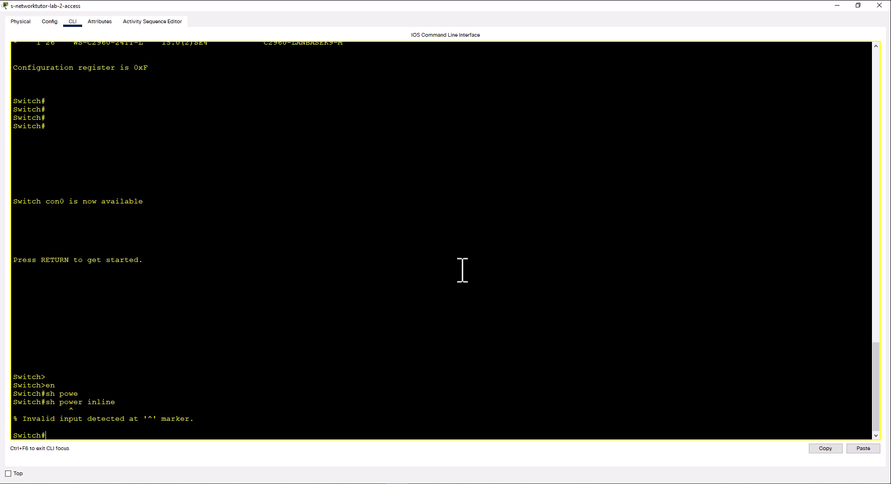
# - List the 2960 switch's port status with "sh int status" and minimize its window
pyautogui.press('Return')
pyautogui.press('Return')
pyautogui.write('sh in')
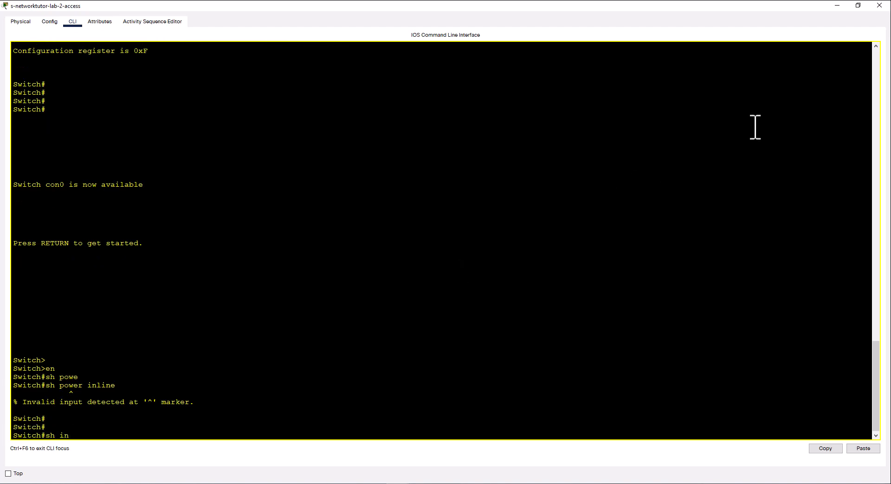
pyautogui.write('t status')
pyautogui.press('Return')
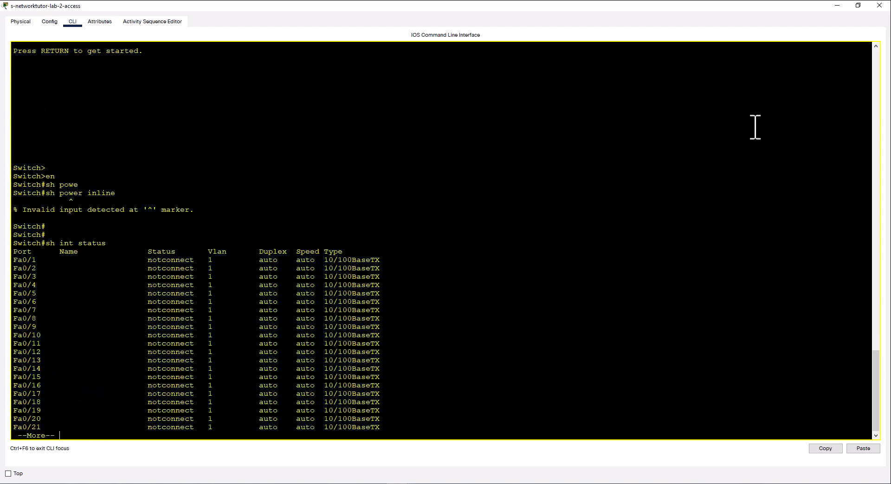
pyautogui.click(834, 6)
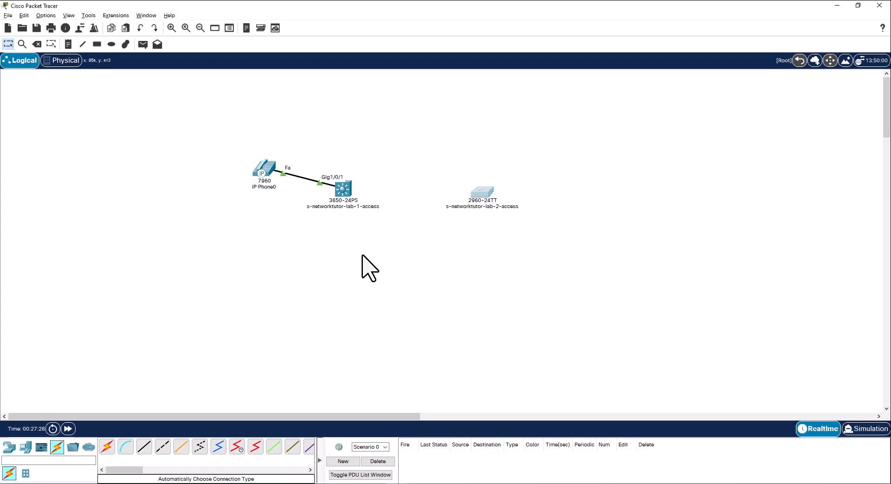
# - Add a second 7960 IP phone cabled to port Fa0/1 of the 2960 switch and fast-forward the simulation time
pyautogui.click(25, 447)
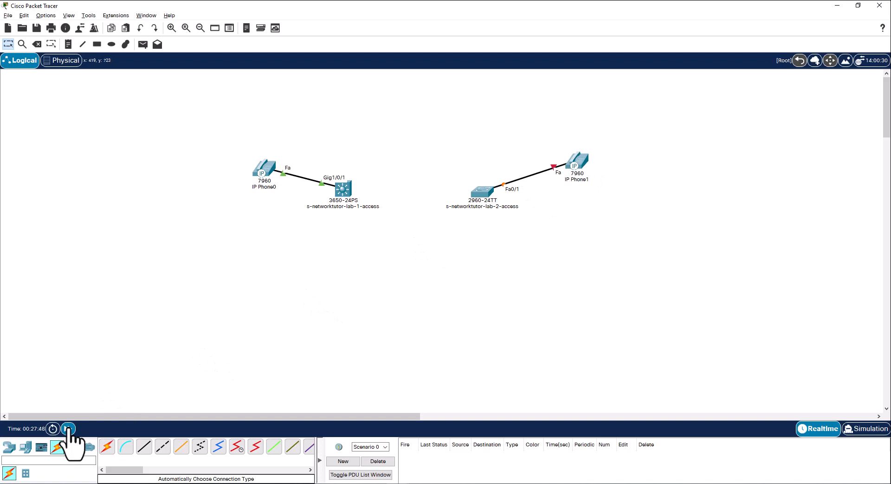
pyautogui.click(68, 428)
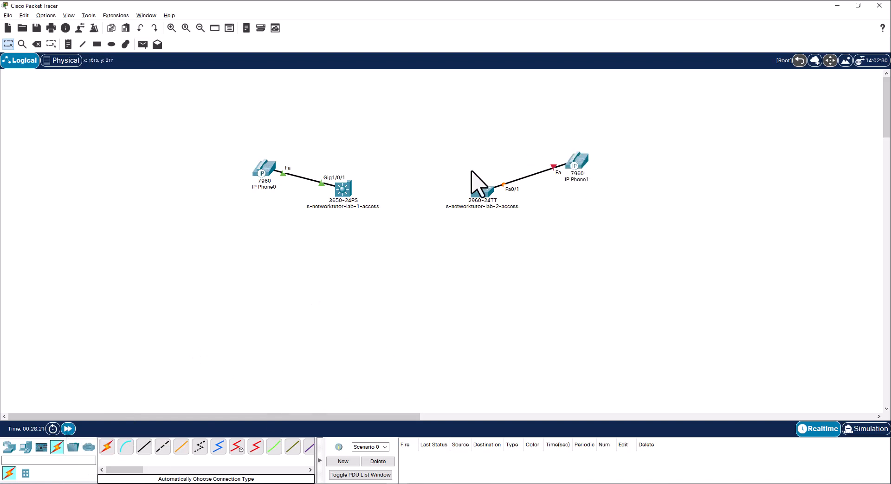
# - Plug the IP_PHONE_POWER_ADAPTER into IP Phone1, close its window and fast-forward the simulation time
pyautogui.click(583, 162)
pyautogui.moveTo(575, 348); pyautogui.dragTo(448, 289)
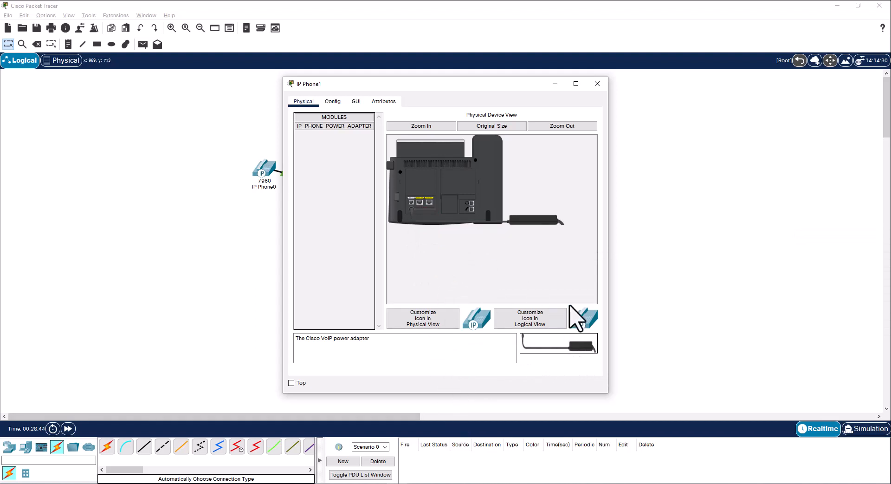
pyautogui.click(597, 83)
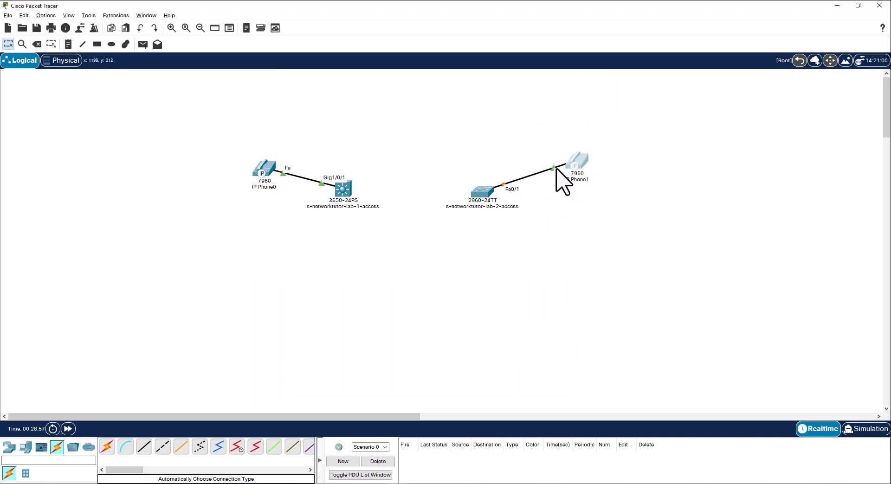
pyautogui.click(69, 428)
# - Check the Fa0/1 entry on the 2960 switch with "sh int status" and quit the listing
pyautogui.click(484, 192)
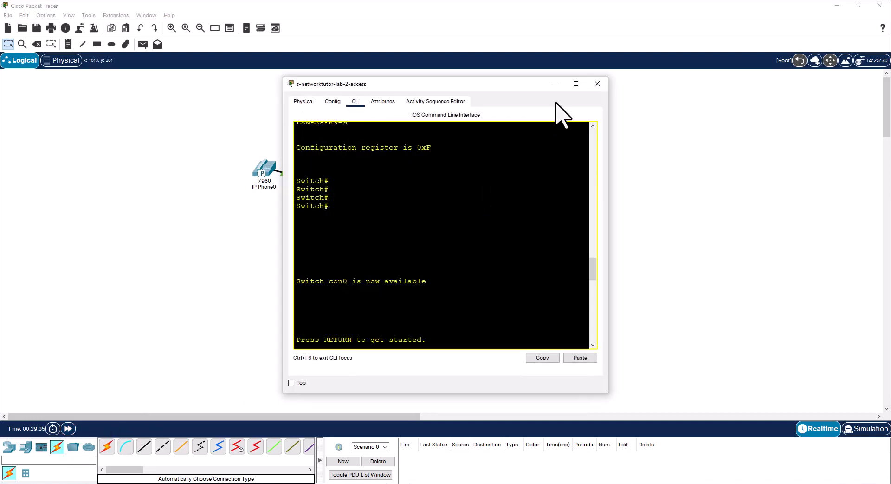
pyautogui.click(576, 83)
pyautogui.write('sh int s')
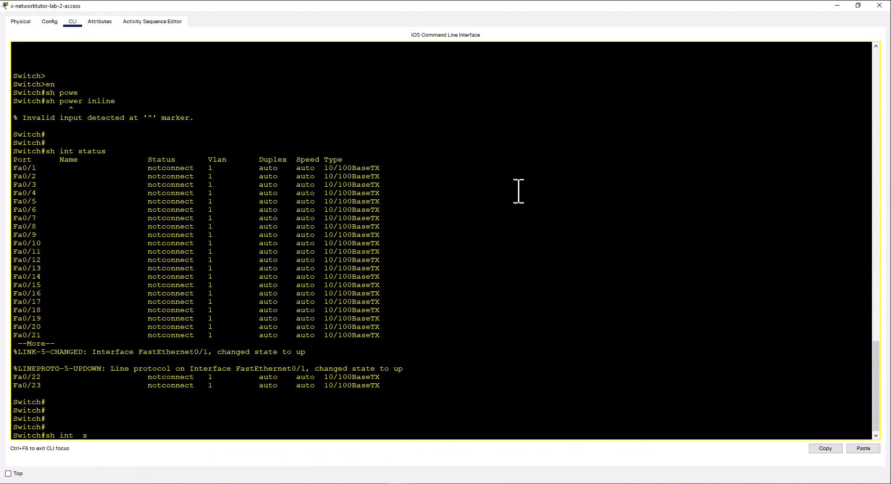
pyautogui.write('tatus')
pyautogui.press('Return')
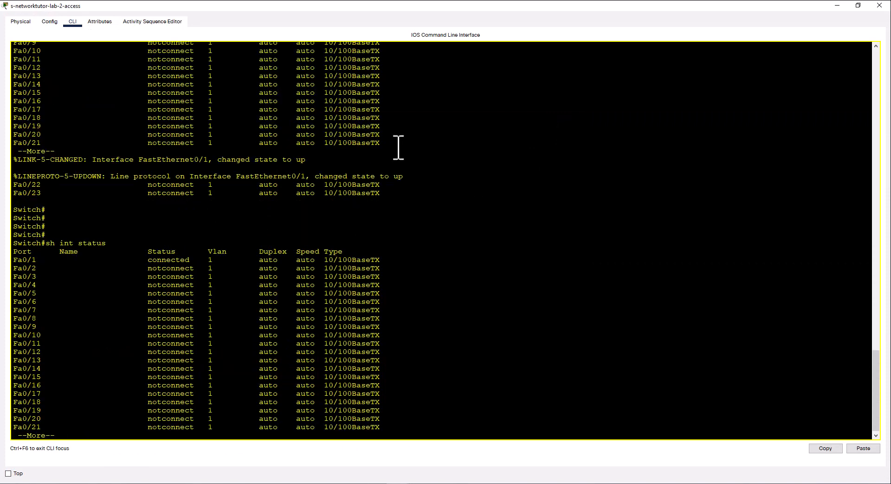
pyautogui.moveTo(148, 261); pyautogui.dragTo(380, 263)
pyautogui.click(483, 301)
pyautogui.write('q')
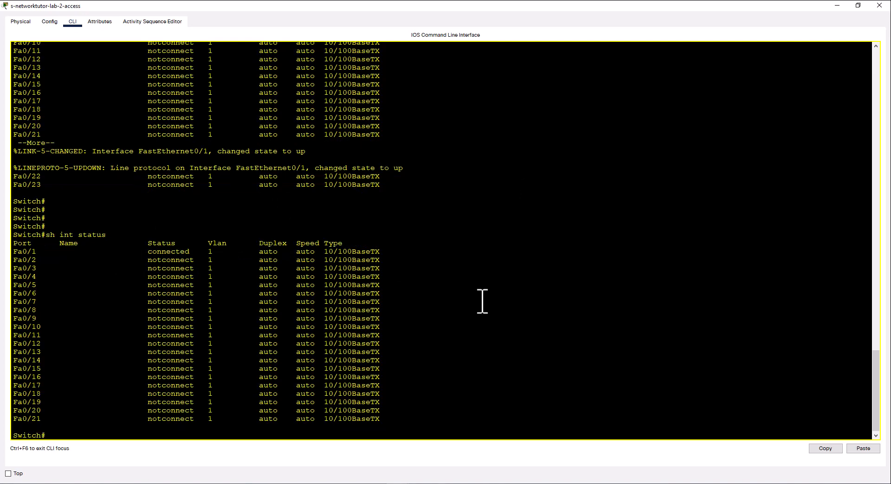
# - Show the 2960 switch's CDP neighbor information with "sh cdp neighbors detail" and "sh cdp neighbors"
pyautogui.write('sh cdp')
pyautogui.press('Tab')
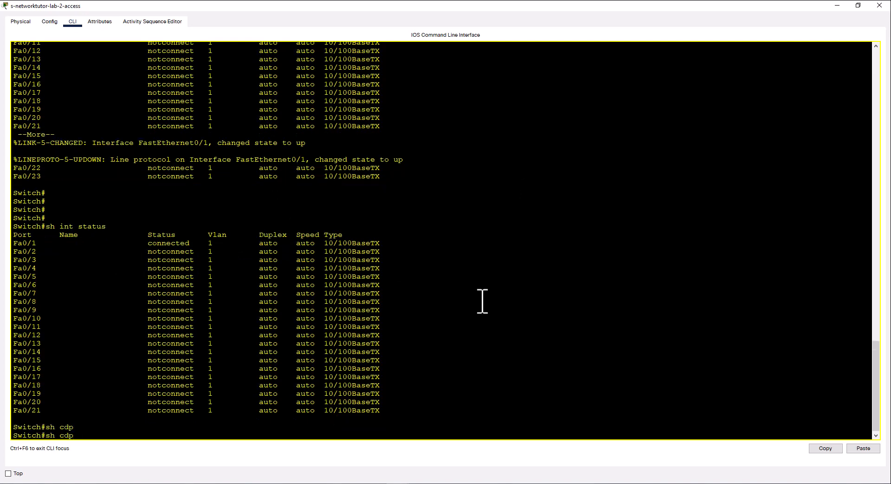
pyautogui.write('ne')
pyautogui.press('Tab')
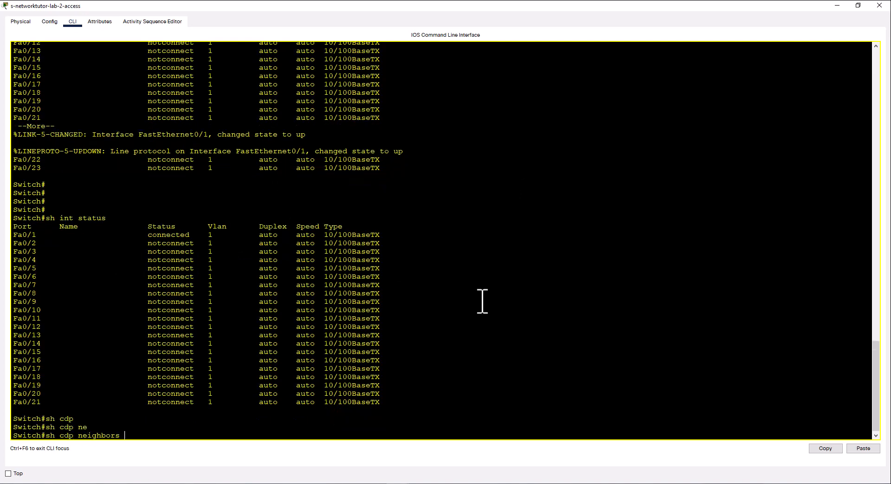
pyautogui.write('de')
pyautogui.press('Tab')
pyautogui.press('Return')
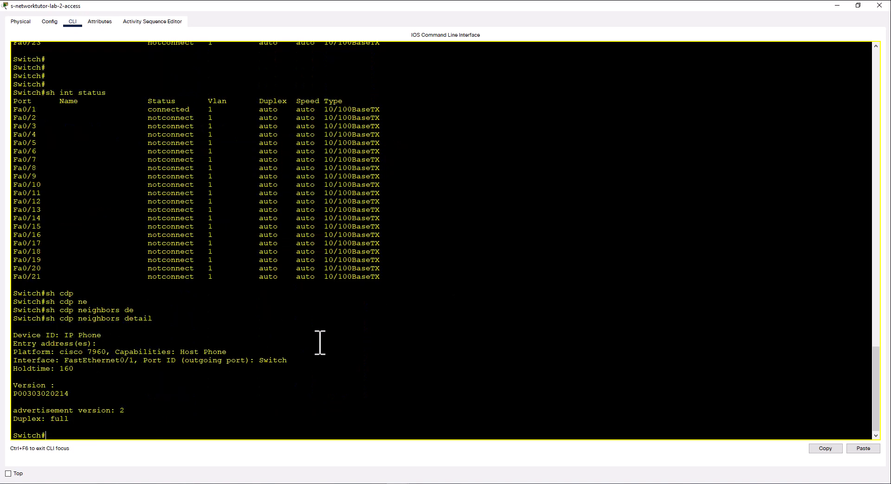
pyautogui.write('sh cdp neighbors')
pyautogui.press('Return')
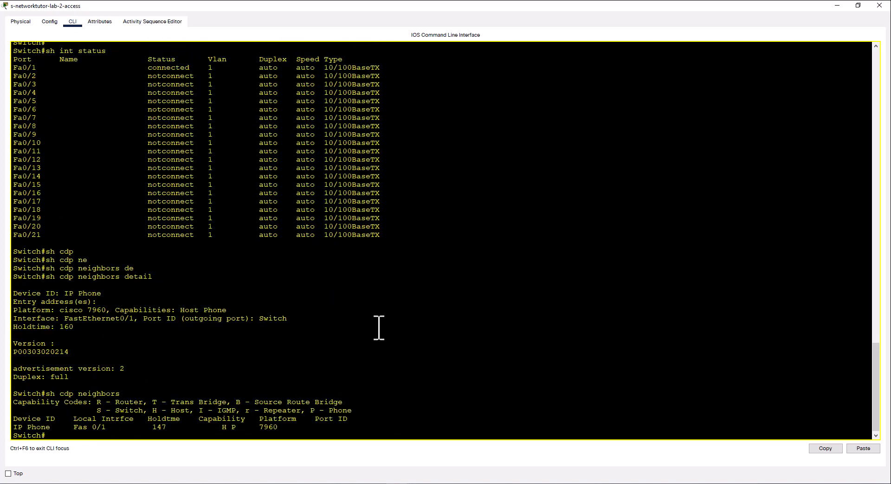